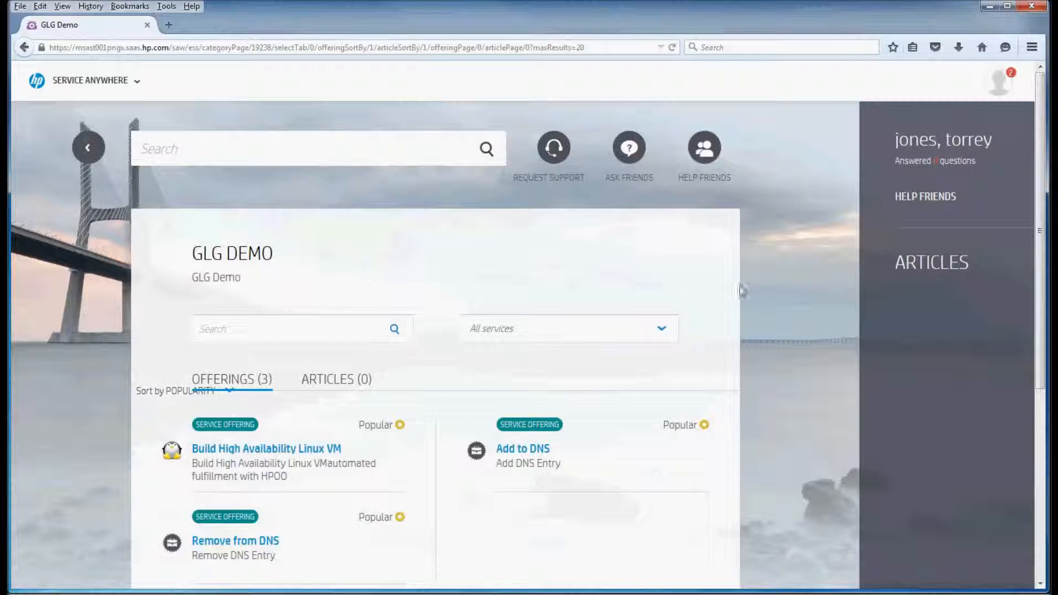
Step: Open the Add to DNS offering and enter "need dns entry for our application" as the business justification
{"action": "scroll", "coordinate": [741, 291], "scroll_direction": "down", "scroll_amount": 3}
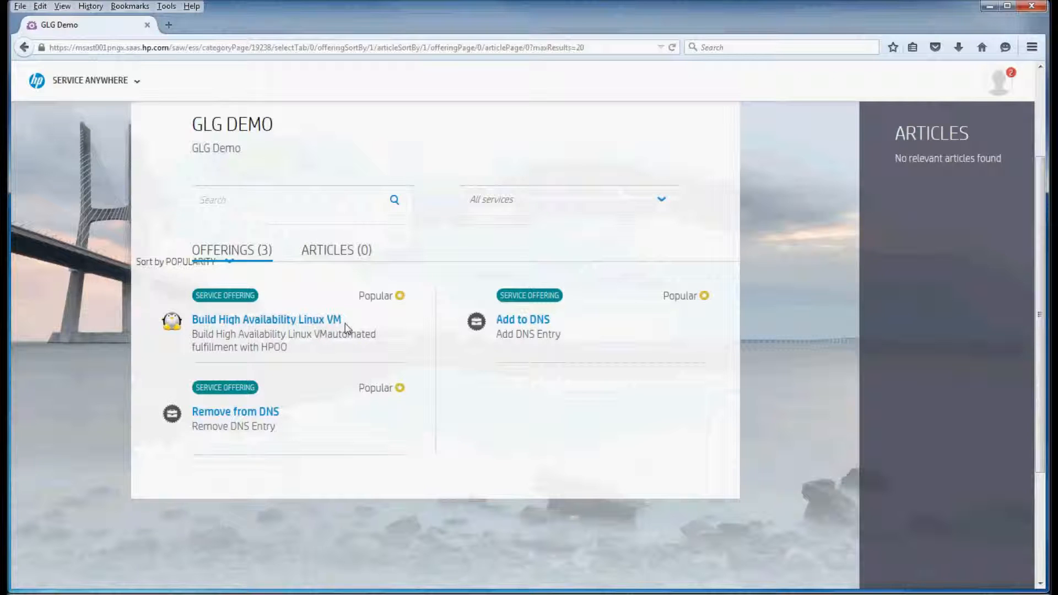
{"action": "left_click", "coordinate": [517, 319]}
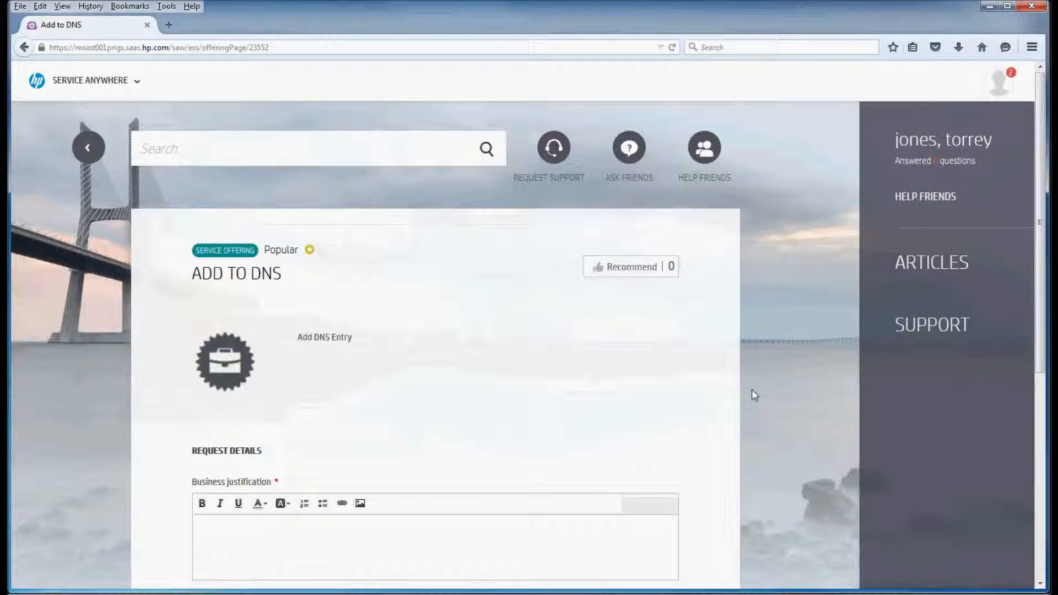
{"action": "scroll", "coordinate": [750, 389], "scroll_direction": "down", "scroll_amount": 2}
{"action": "scroll", "coordinate": [751, 388], "scroll_direction": "down", "scroll_amount": 3}
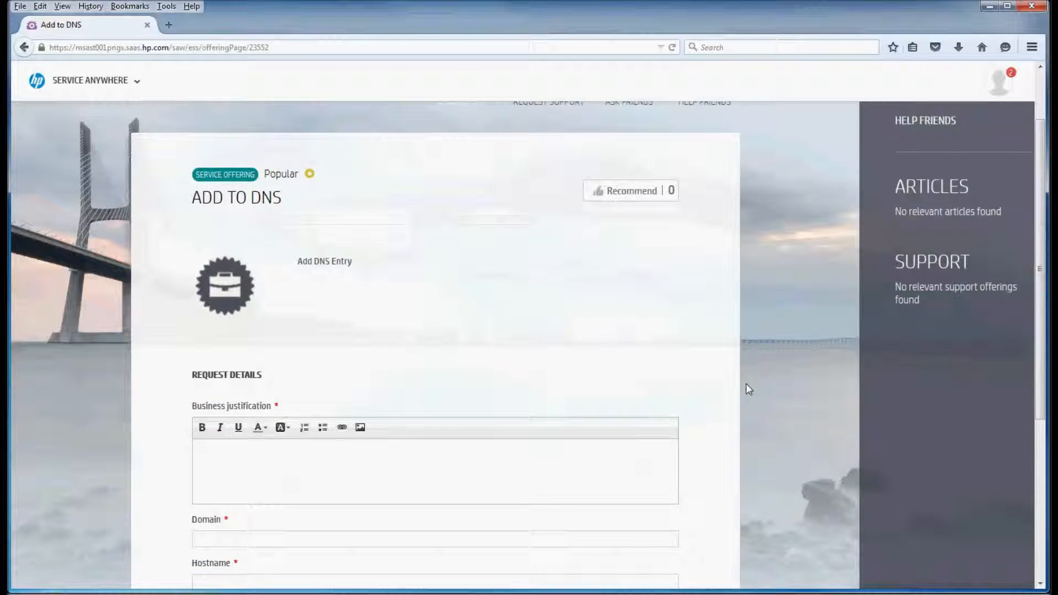
{"action": "left_click", "coordinate": [524, 401]}
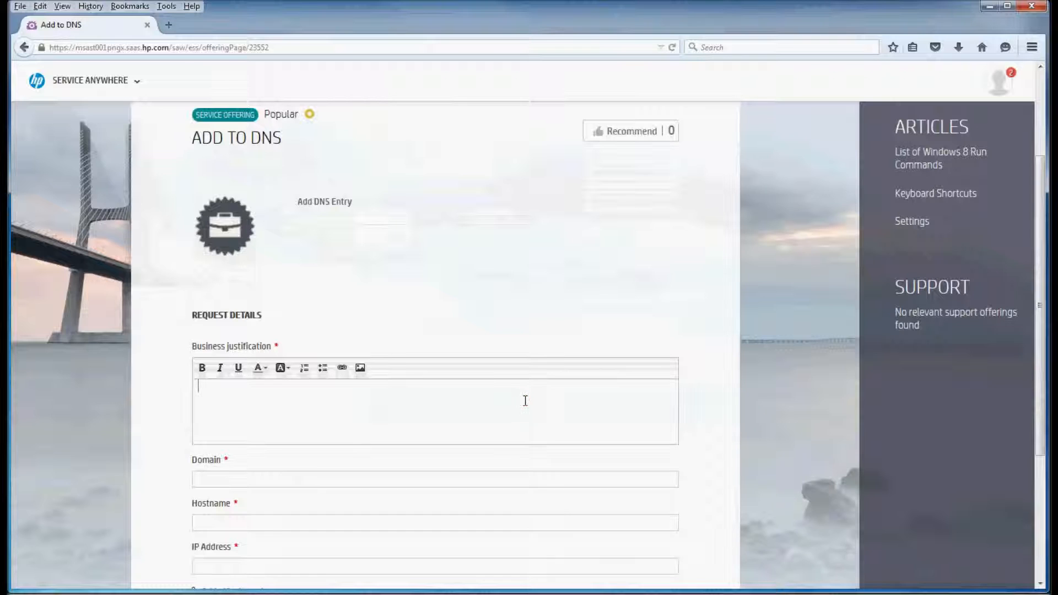
{"action": "type", "text": "need dns entry for our application"}
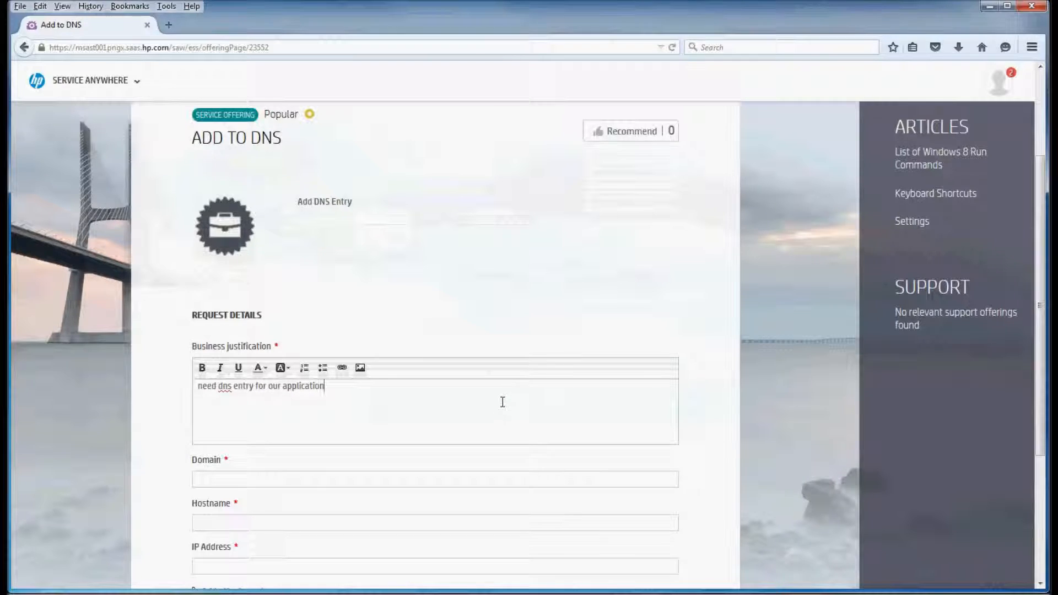
Step: Set the request's domain to dev.glg.lcl and its hostname to demo
{"action": "scroll", "coordinate": [501, 402], "scroll_direction": "down", "scroll_amount": 2}
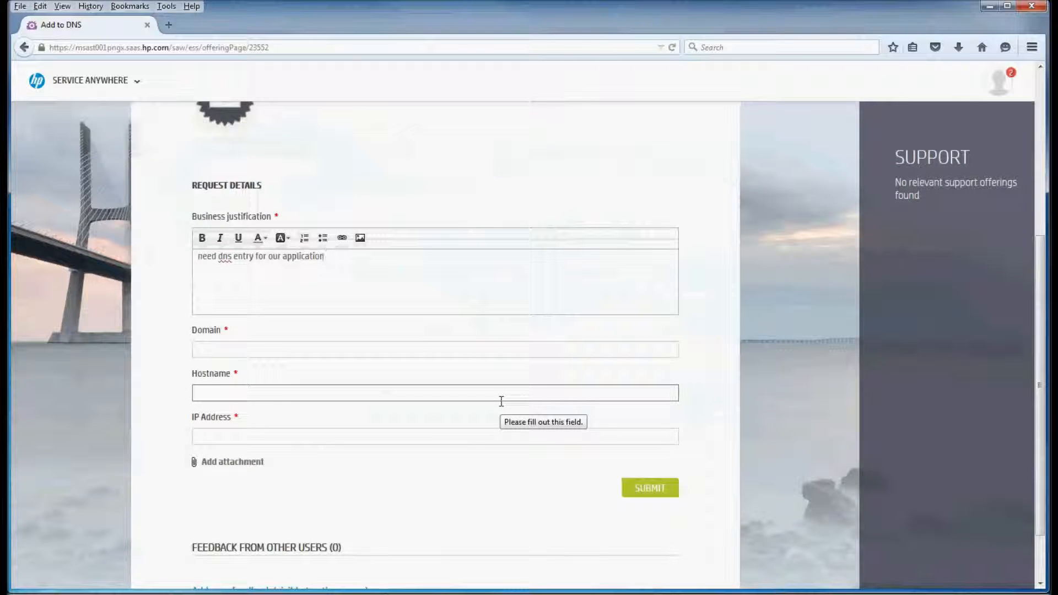
{"action": "left_click", "coordinate": [479, 349]}
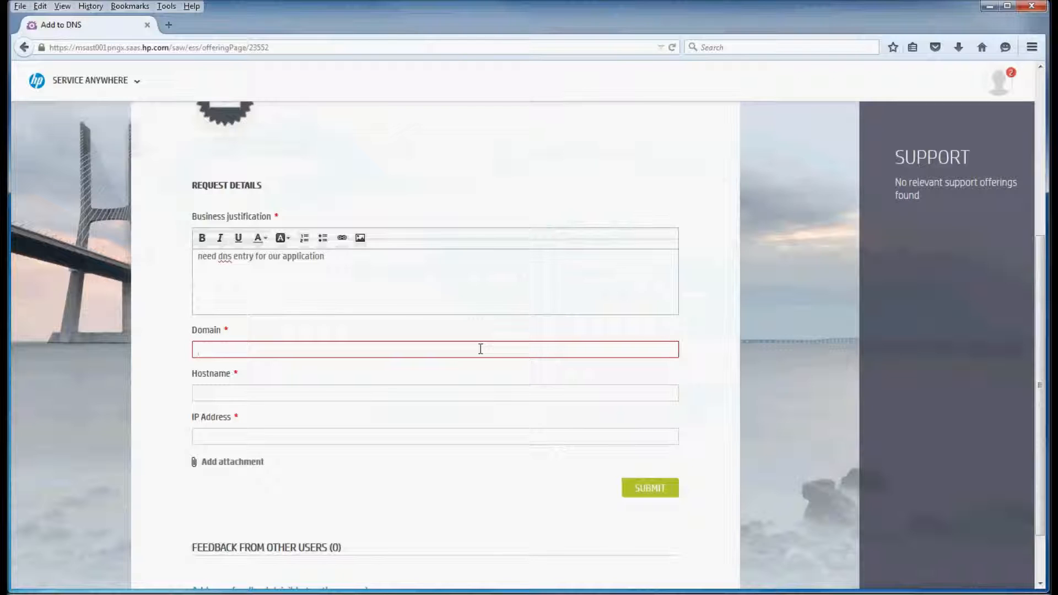
{"action": "type", "text": "dev.glg.lc"}
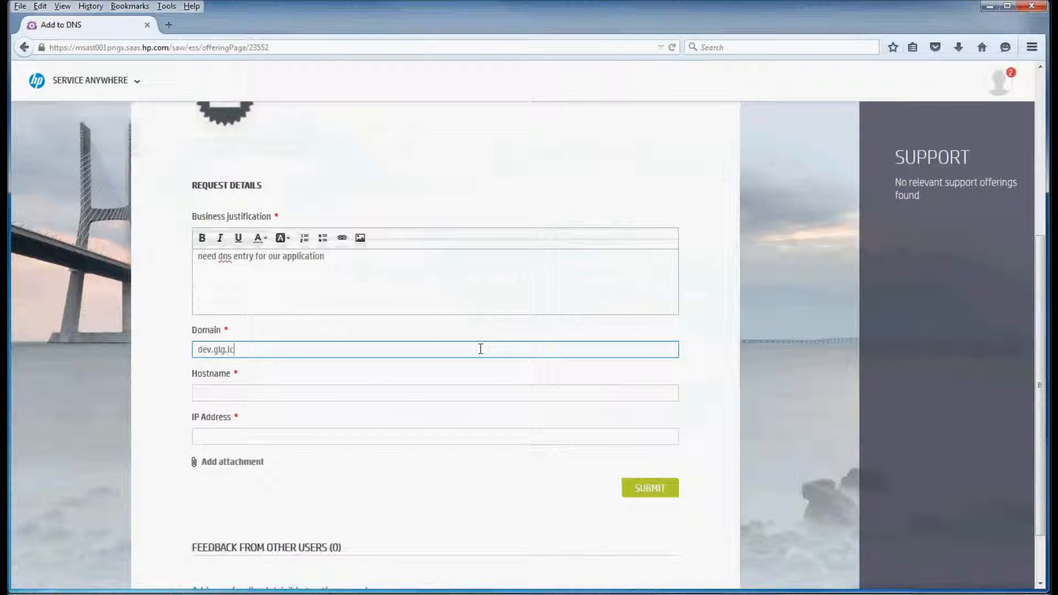
{"action": "type", "text": "l"}
{"action": "key", "text": "Tab"}
{"action": "type", "text": "demo"}
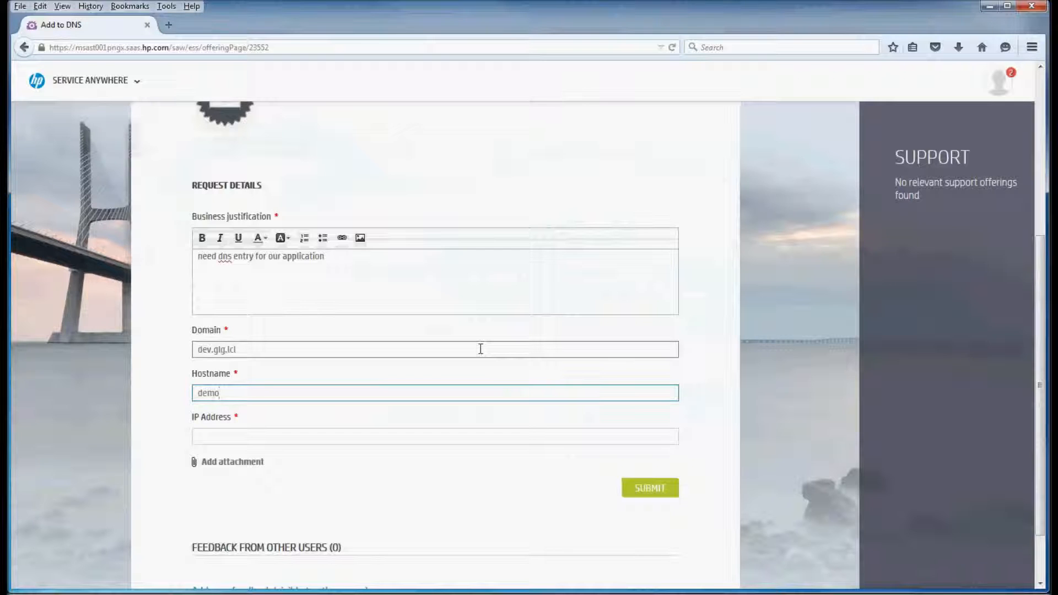
Step: Set the IP address to 10.10.13.203 and submit the Add to DNS request
{"action": "key", "text": "Tab"}
{"action": "type", "text": "10."}
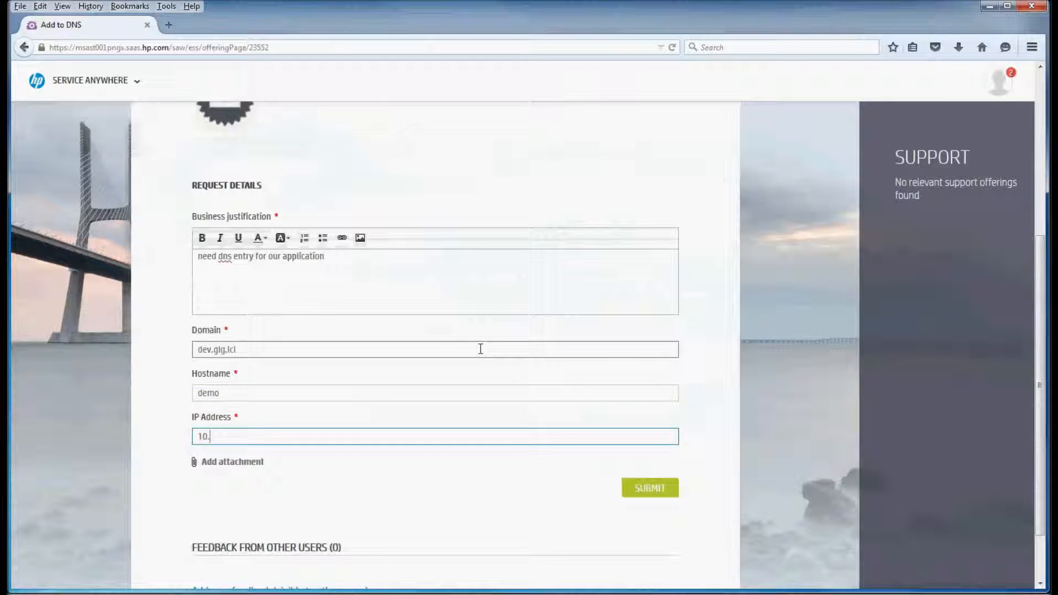
{"action": "type", "text": "10.13.203"}
{"action": "left_click", "coordinate": [640, 487]}
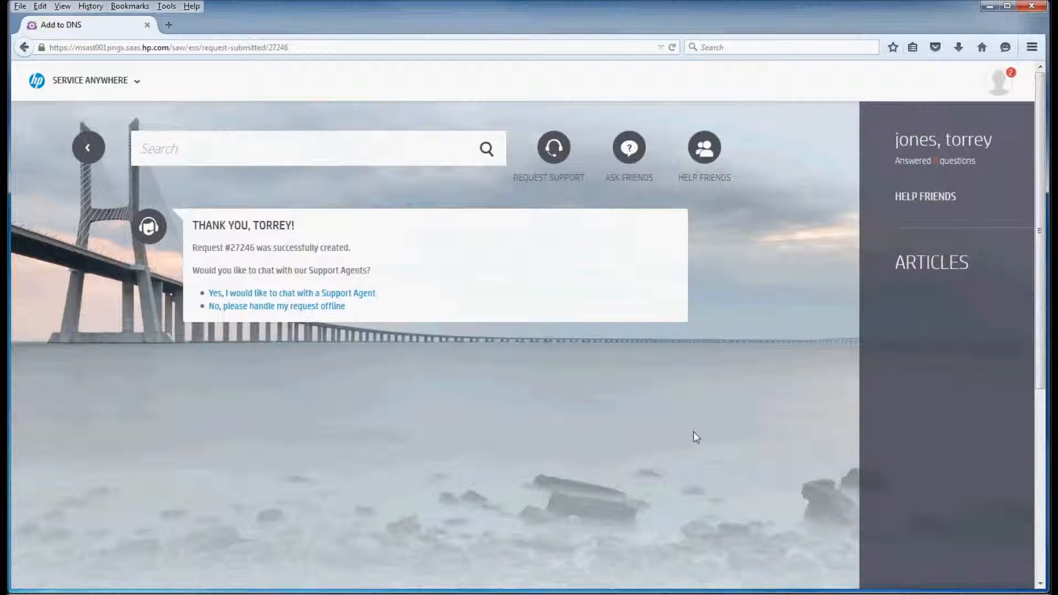
Step: Check the number of the submitted request and open the full list of your requests from the profile's solutions to accept
{"action": "double_click", "coordinate": [247, 248]}
{"action": "left_click", "coordinate": [247, 247]}
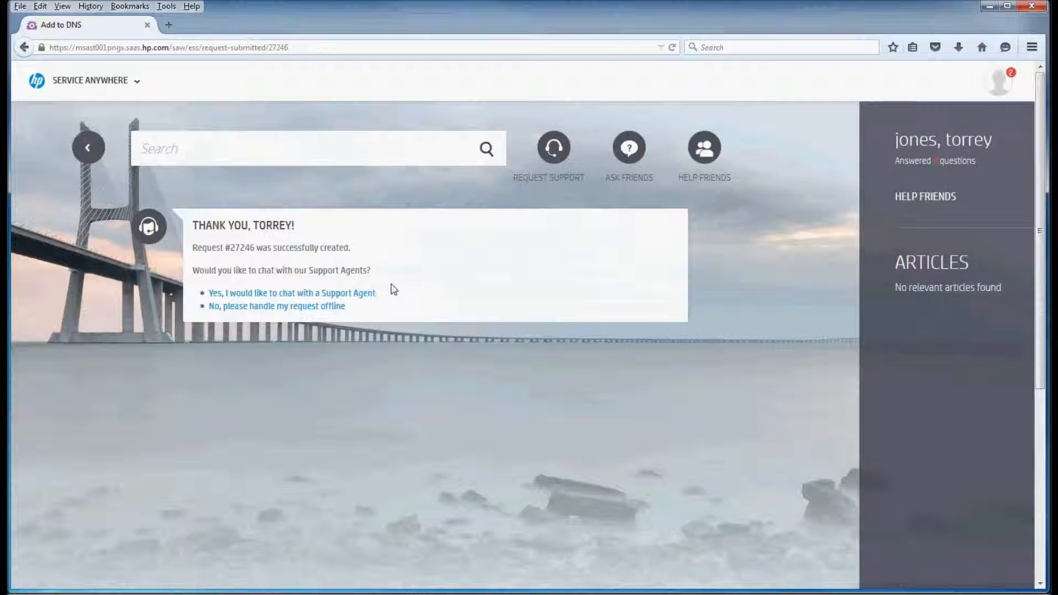
{"action": "left_click", "coordinate": [1003, 82]}
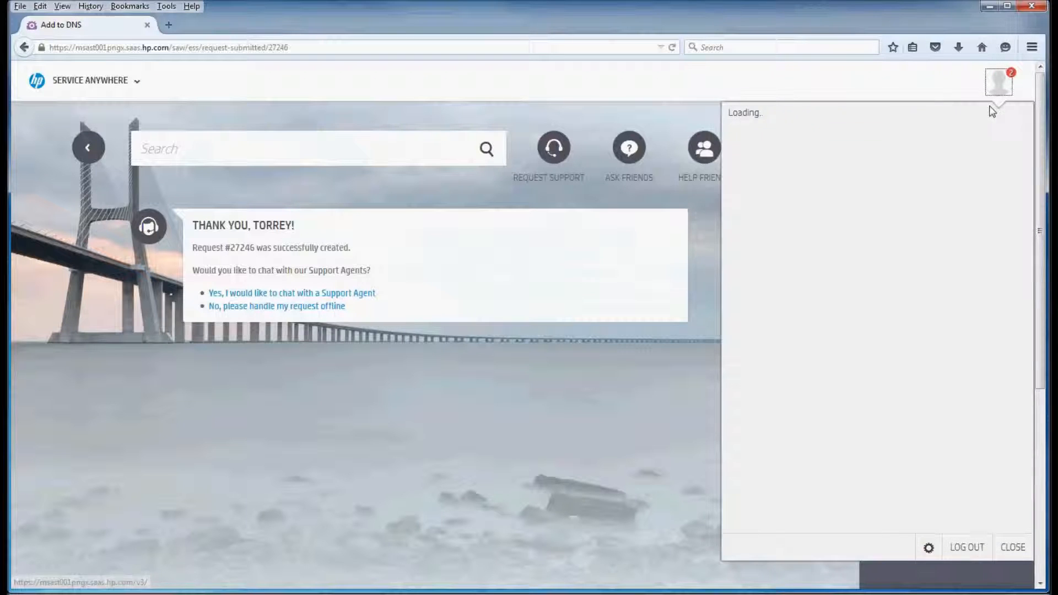
{"action": "mouse_move", "coordinate": [881, 154]}
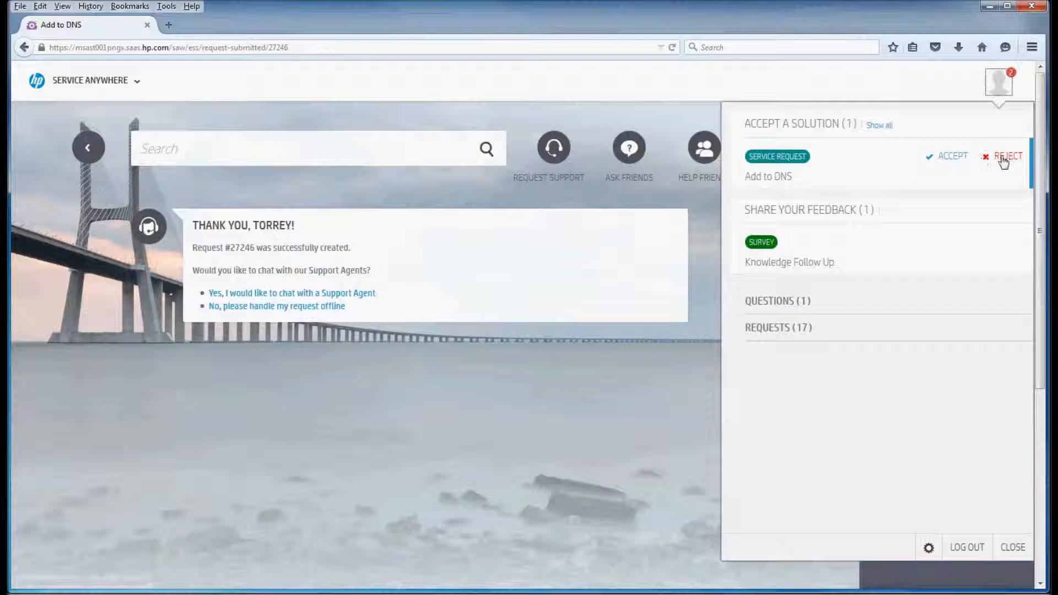
{"action": "left_click", "coordinate": [878, 126]}
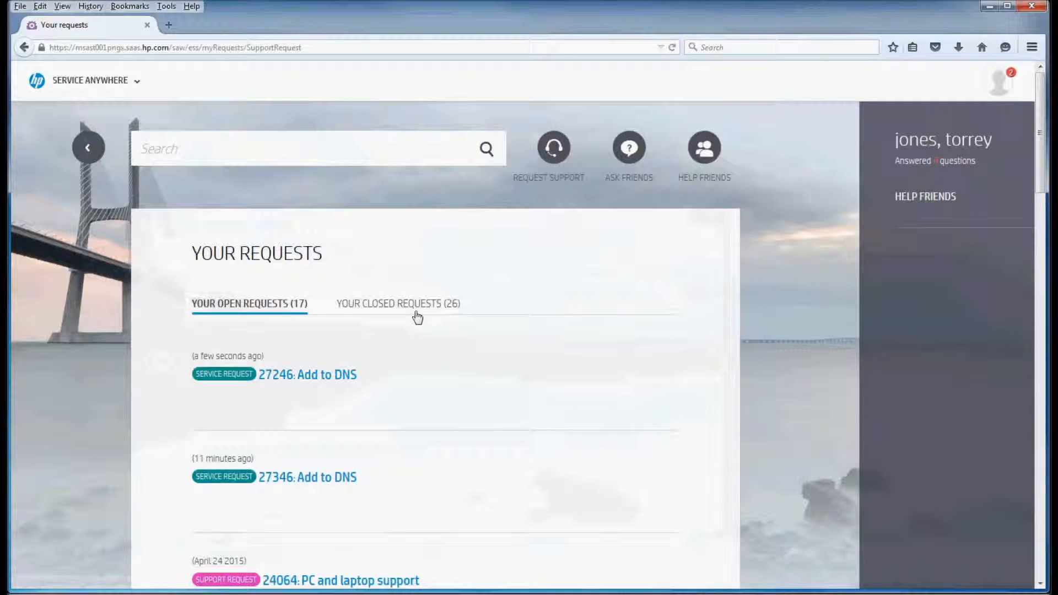
Step: Examine the age and current stage of the newest Add to DNS request among the open requests
{"action": "scroll", "coordinate": [606, 300], "scroll_direction": "down", "scroll_amount": 1}
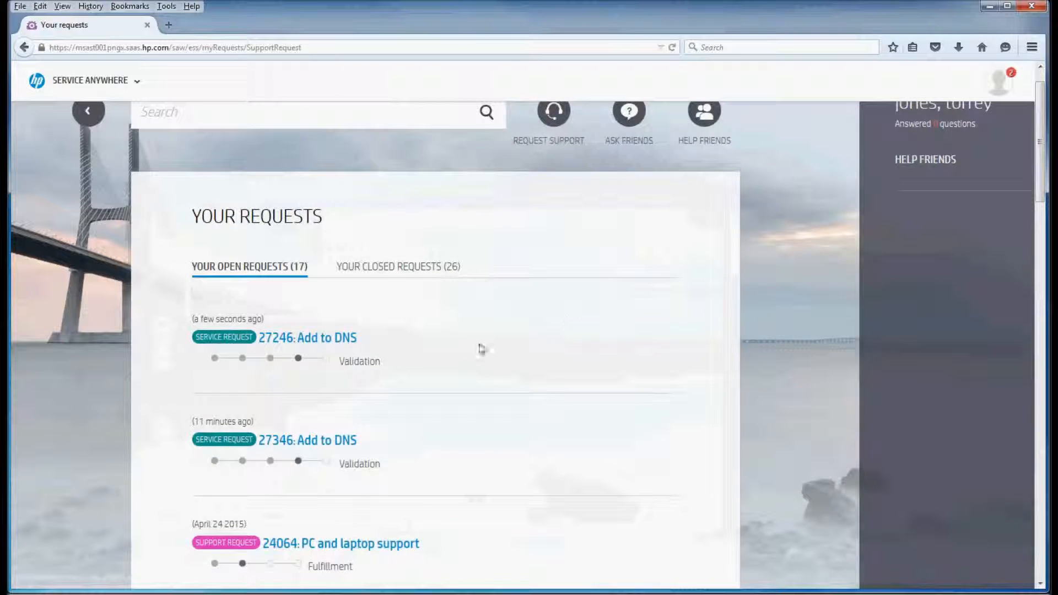
{"action": "left_click_drag", "start_coordinate": [194, 321], "coordinate": [280, 320]}
{"action": "left_click_drag", "start_coordinate": [409, 360], "coordinate": [350, 362]}
{"action": "left_click_drag", "start_coordinate": [262, 379], "coordinate": [376, 365]}
{"action": "left_click", "coordinate": [395, 363]}
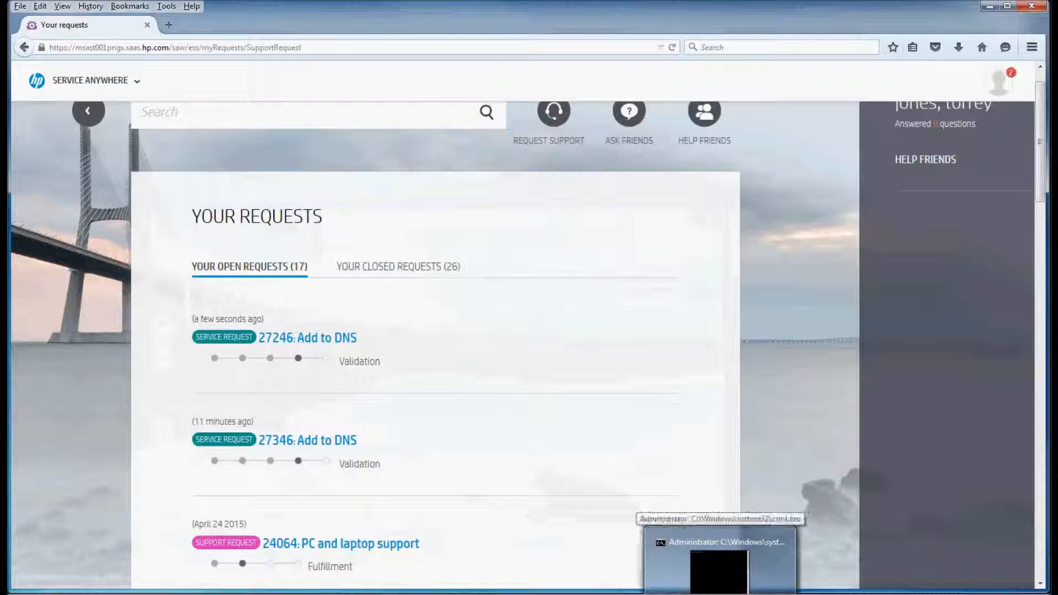
Step: Switch to the Command Prompt and look up 10.10.13.203 with nslookup to verify the new DNS entry
{"action": "left_click", "coordinate": [723, 593]}
{"action": "left_click_drag", "start_coordinate": [434, 40], "coordinate": [557, 40]}
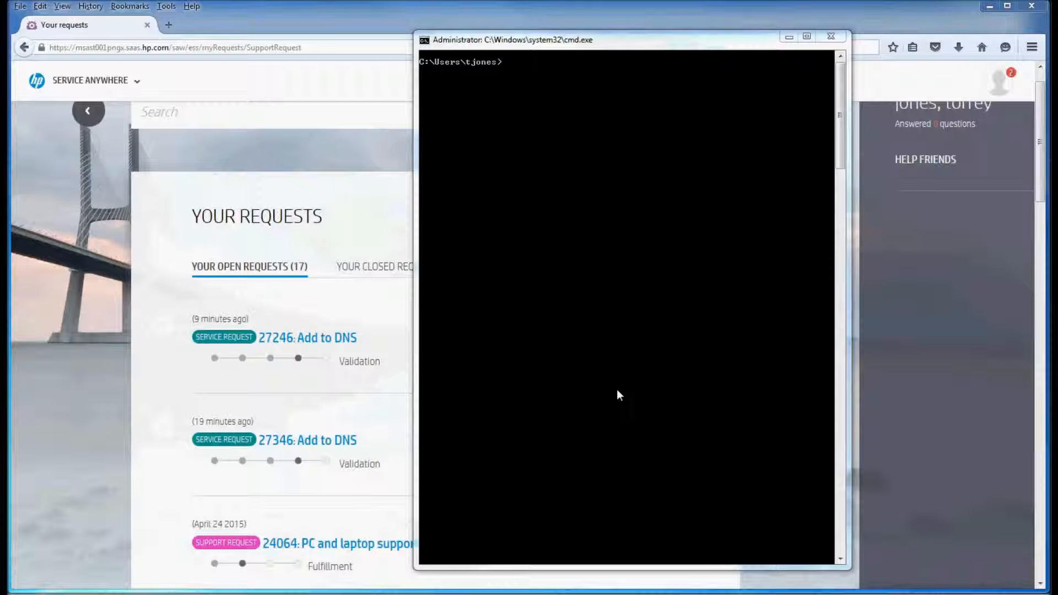
{"action": "left_click", "coordinate": [617, 389]}
{"action": "type", "text": "nslookup"}
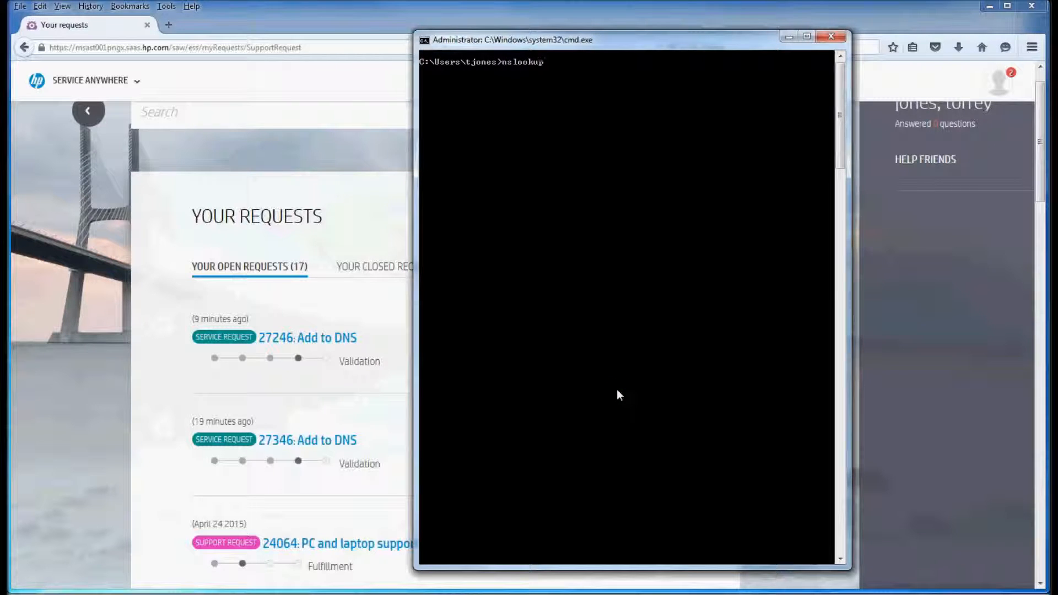
{"action": "type", "text": " 10.10.13.203"}
{"action": "key", "text": "Return"}
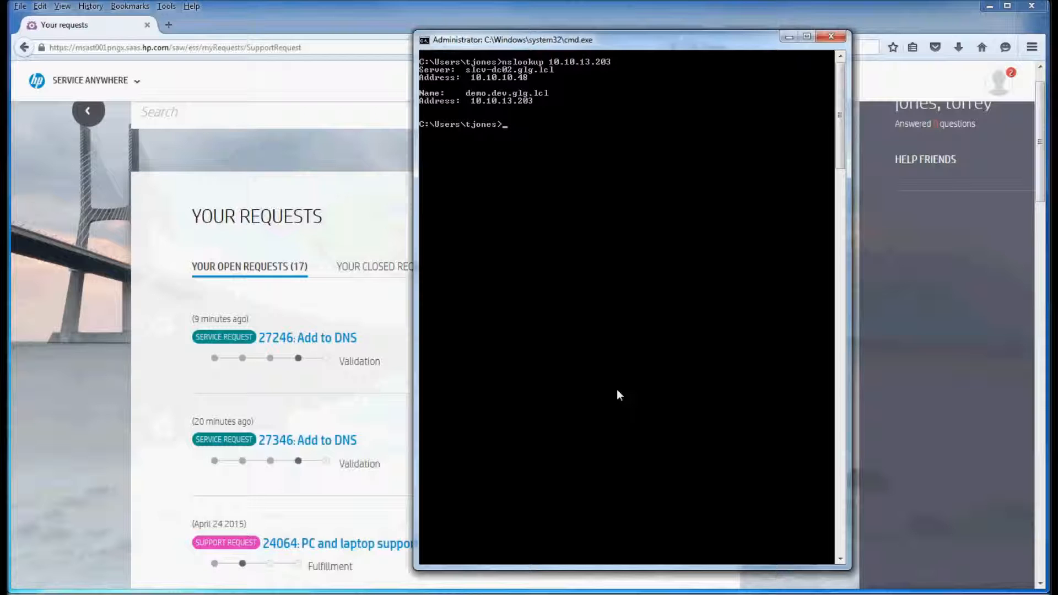
Step: Return to the browser, open the newest Add to DNS request and review its interaction history
{"action": "left_click", "coordinate": [372, 21]}
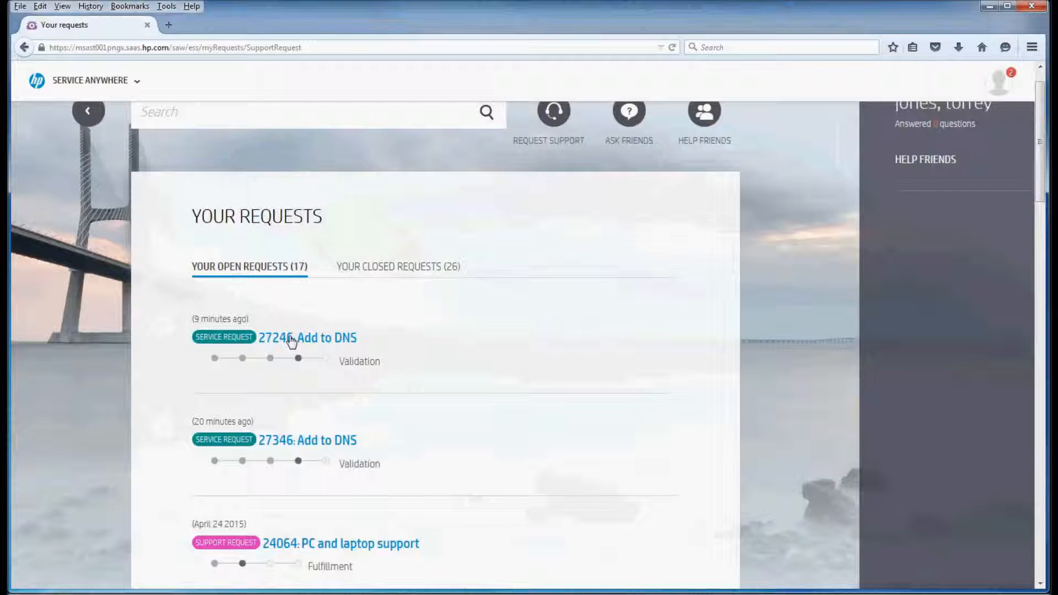
{"action": "left_click", "coordinate": [485, 336]}
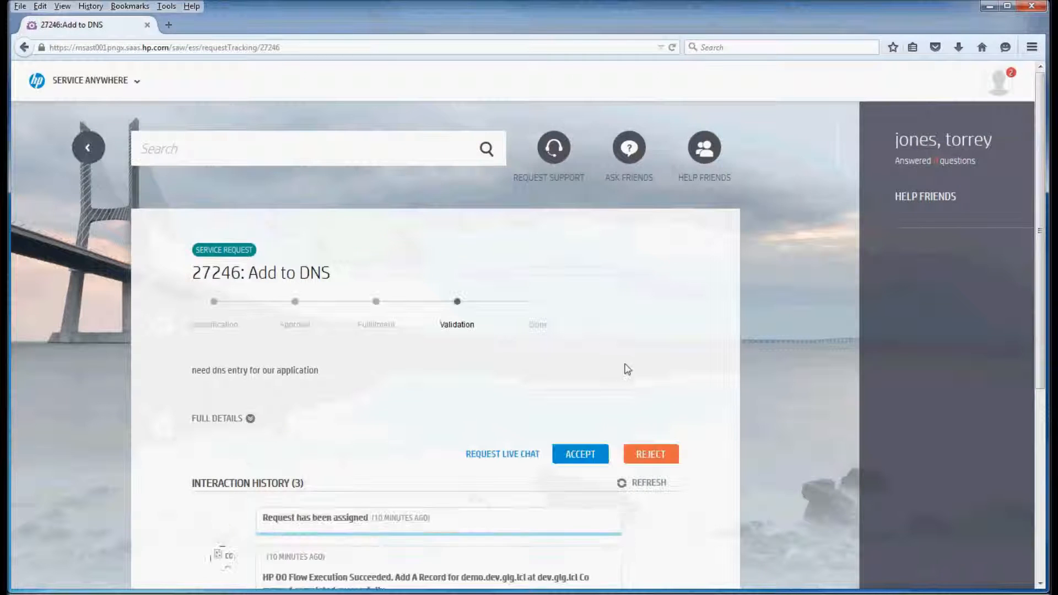
{"action": "scroll", "coordinate": [652, 380], "scroll_direction": "down", "scroll_amount": 3}
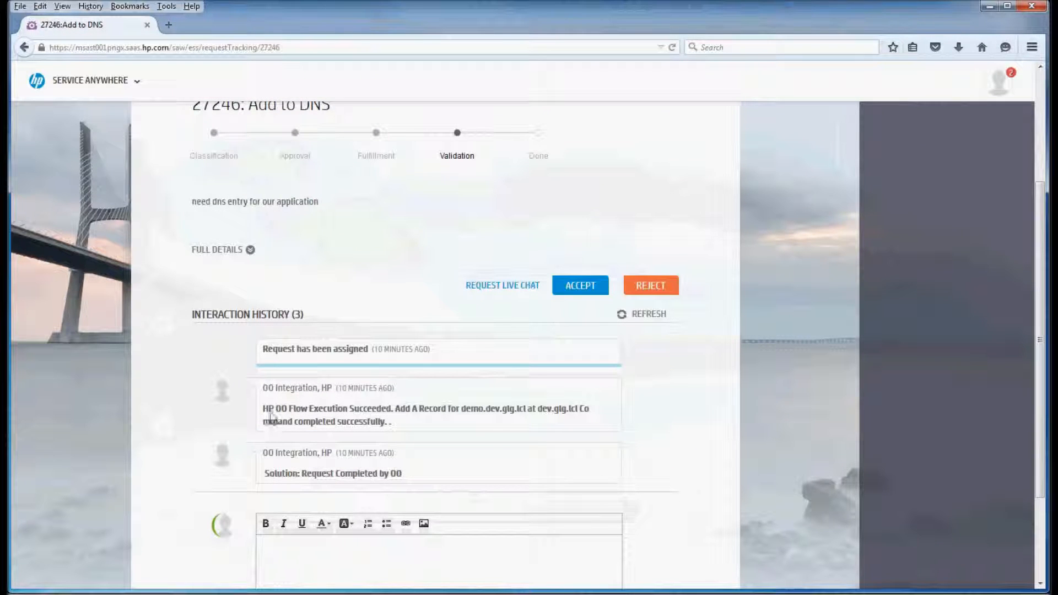
{"action": "left_click_drag", "start_coordinate": [264, 409], "coordinate": [384, 428]}
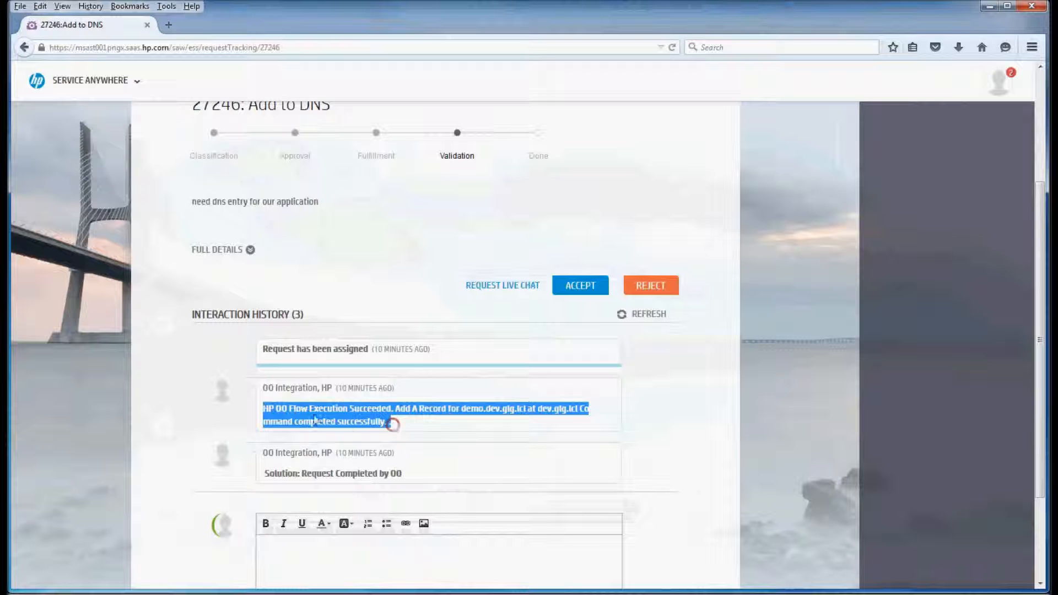
{"action": "double_click", "coordinate": [284, 409]}
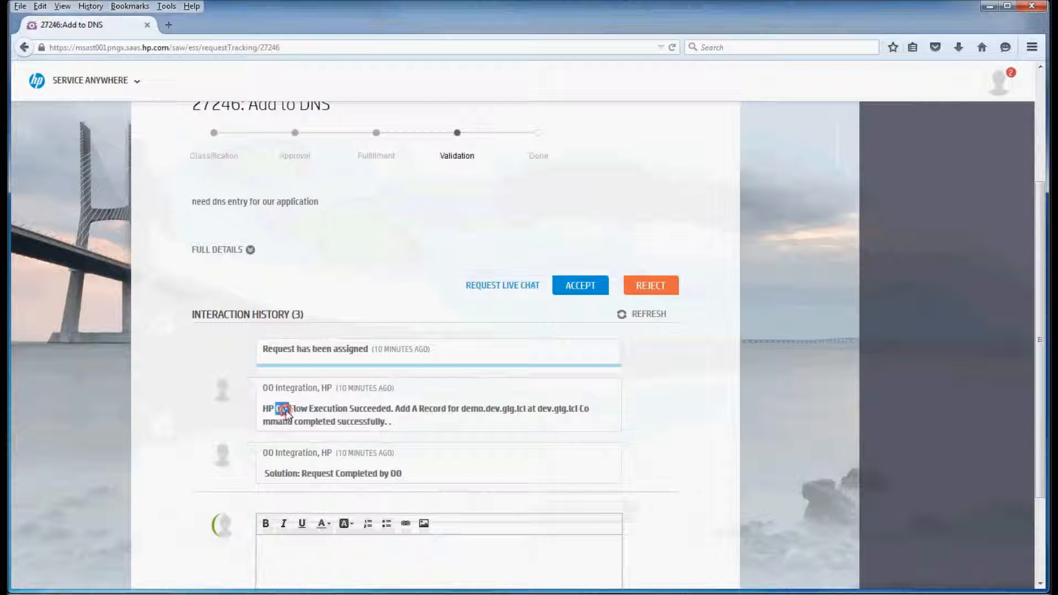
{"action": "double_click", "coordinate": [341, 424]}
{"action": "left_click", "coordinate": [423, 416]}
{"action": "scroll", "coordinate": [441, 415], "scroll_direction": "down", "scroll_amount": 1}
{"action": "scroll", "coordinate": [485, 444], "scroll_direction": "down", "scroll_amount": 2}
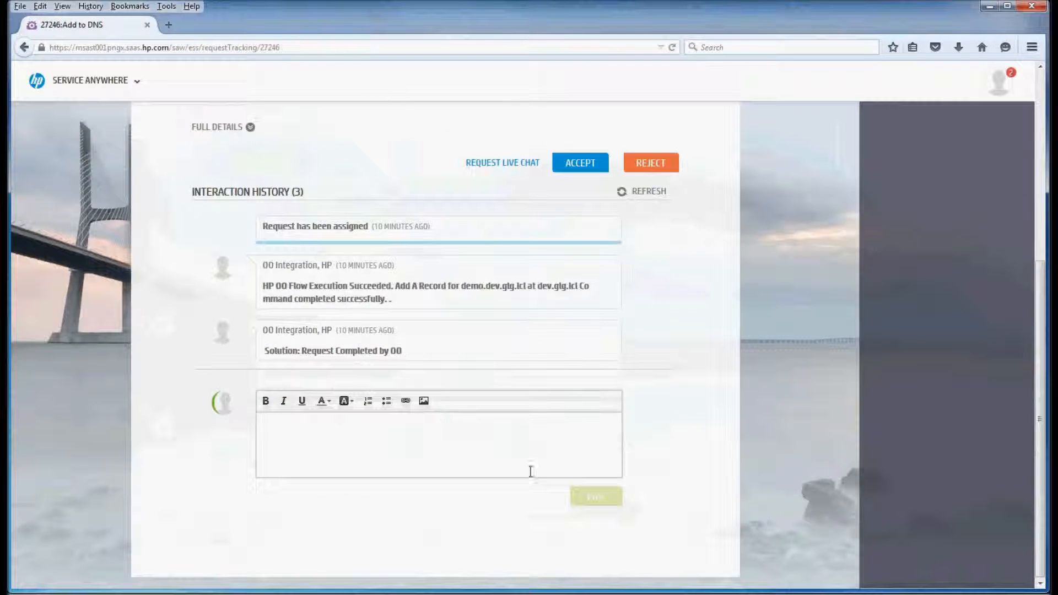
Step: Accept the solution of the Add to DNS request and check its stage in the progress tracker
{"action": "left_click", "coordinate": [581, 164]}
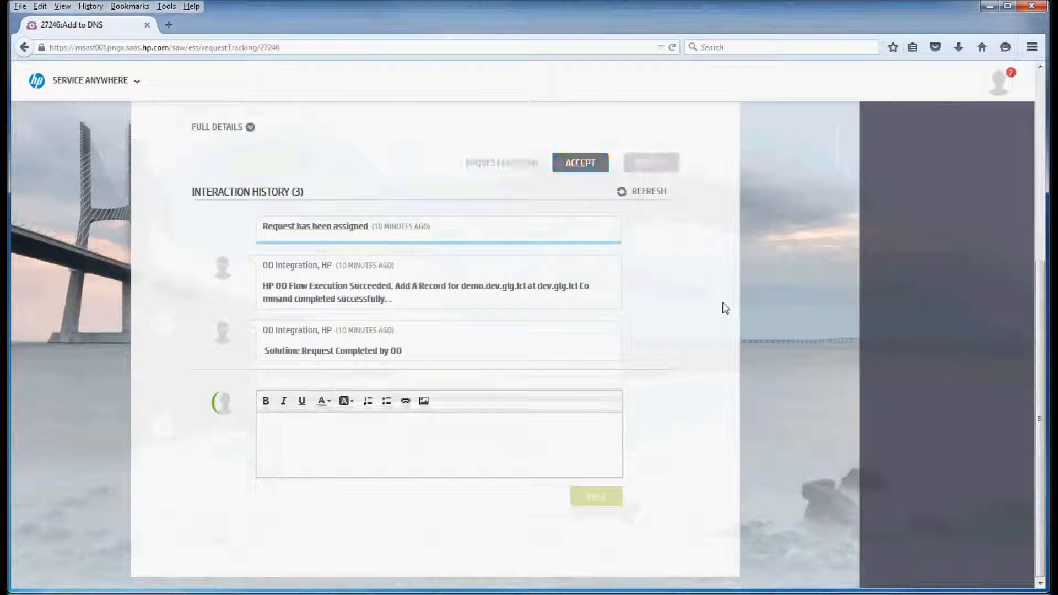
{"action": "scroll", "coordinate": [731, 302], "scroll_direction": "up", "scroll_amount": 2}
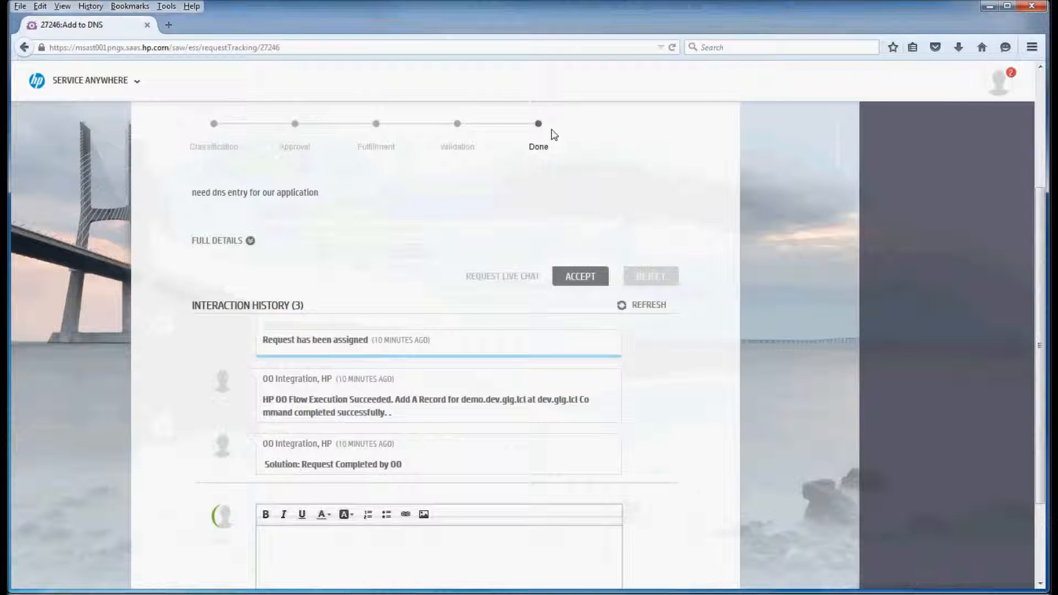
{"action": "left_click", "coordinate": [554, 147]}
{"action": "scroll", "coordinate": [614, 185], "scroll_direction": "up", "scroll_amount": 2}
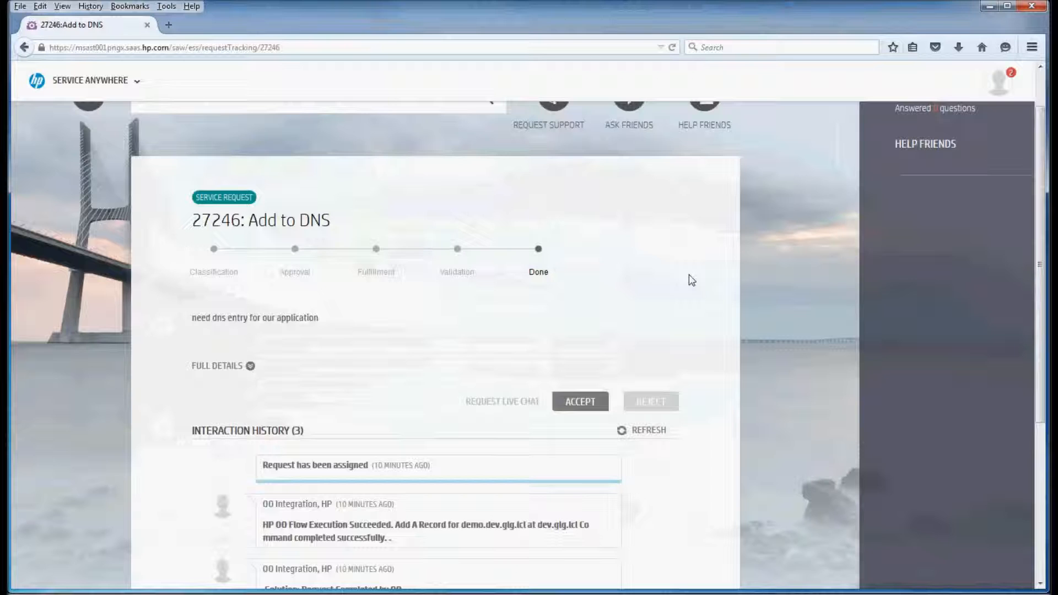